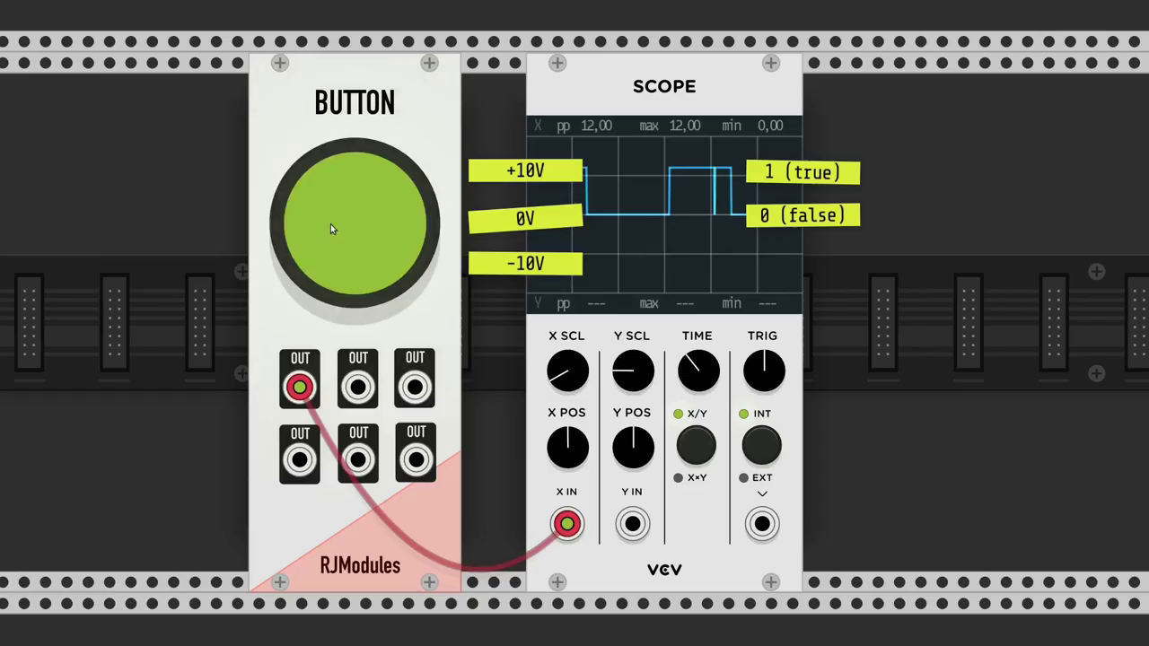
Step: Toggle the Button module repeatedly so the Scope trace swings between 0V and +10V
{"action": "left_click", "coordinate": [330, 229]}
{"action": "left_click", "coordinate": [330, 229]}
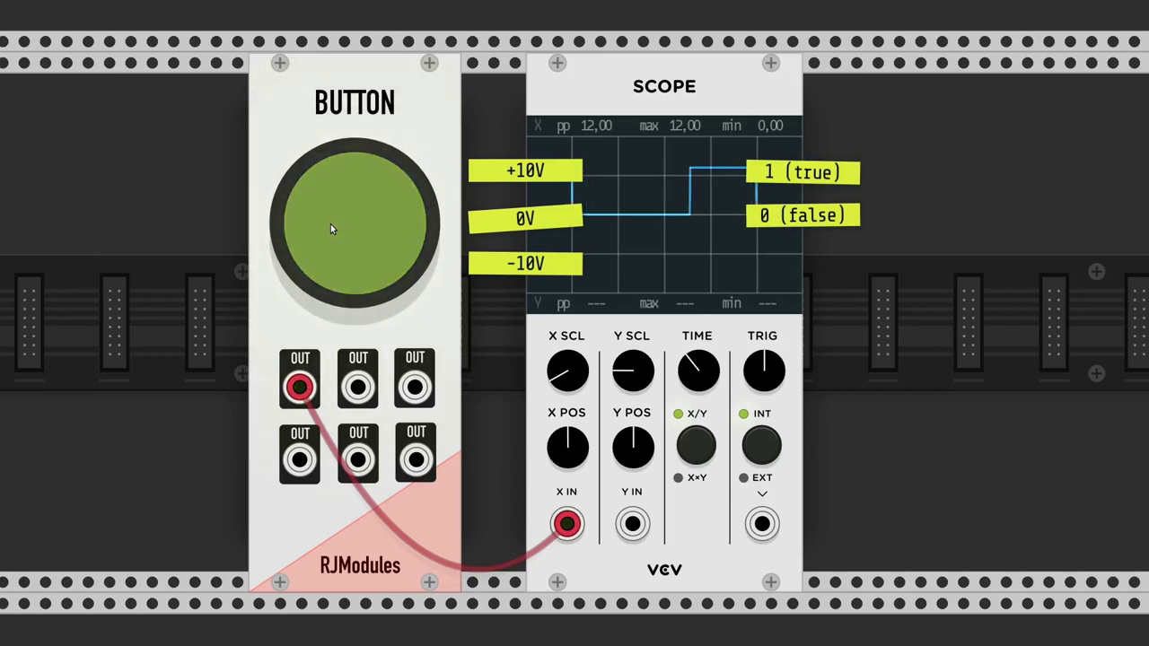
{"action": "left_click", "coordinate": [330, 229]}
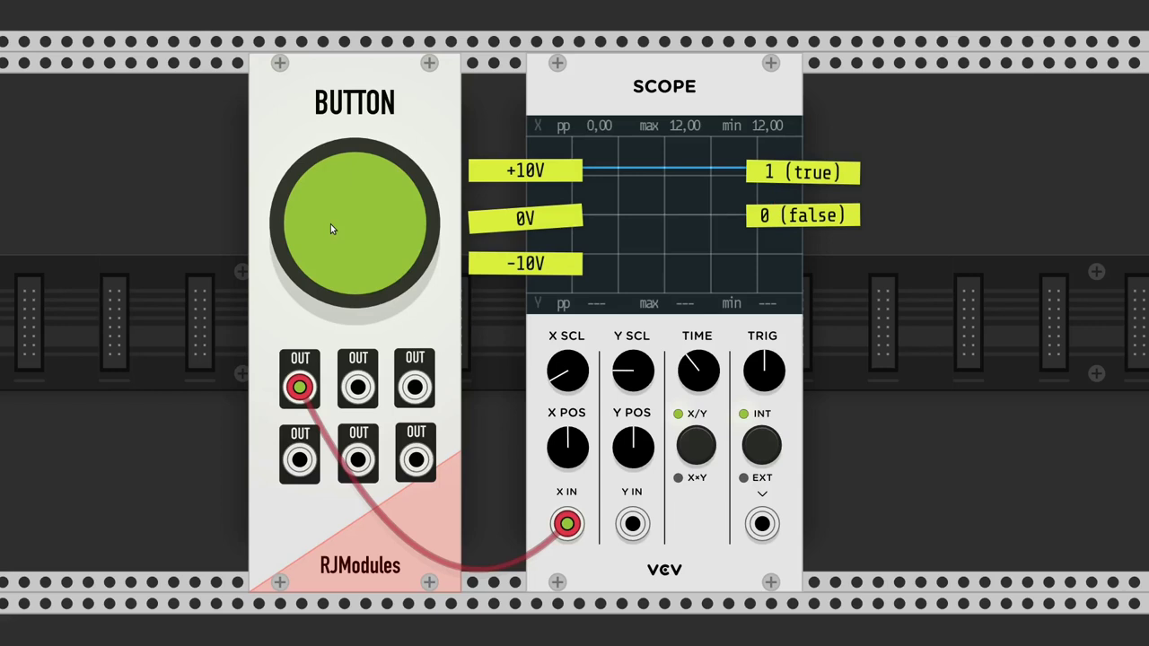
{"action": "left_click", "coordinate": [330, 229]}
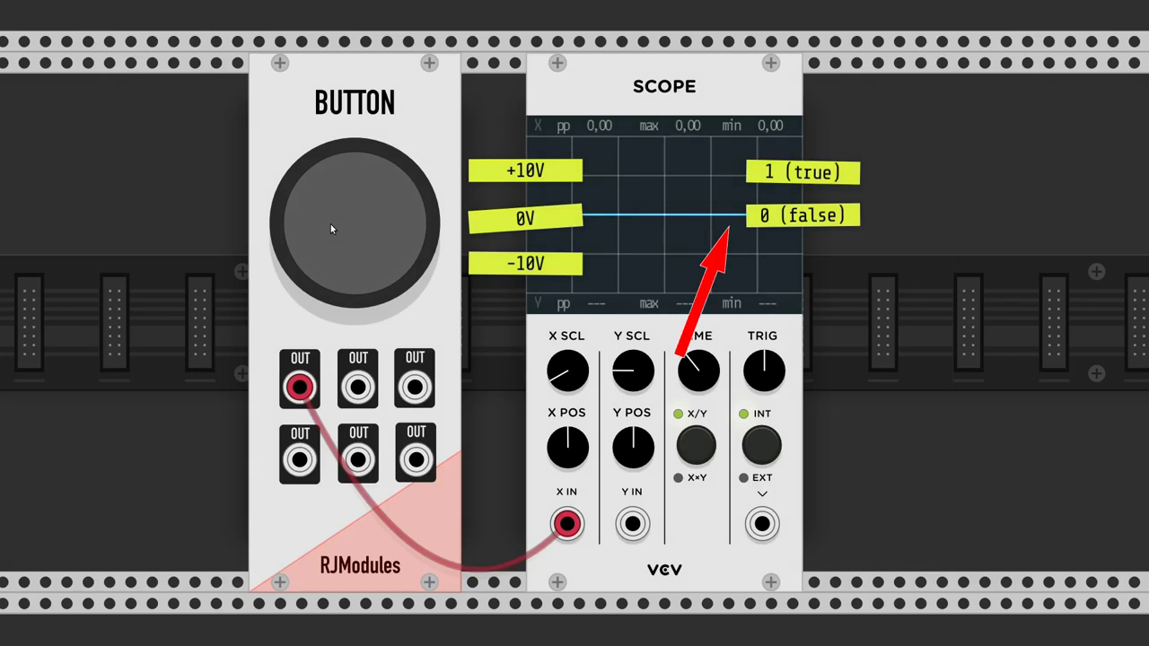
{"action": "left_click", "coordinate": [330, 227]}
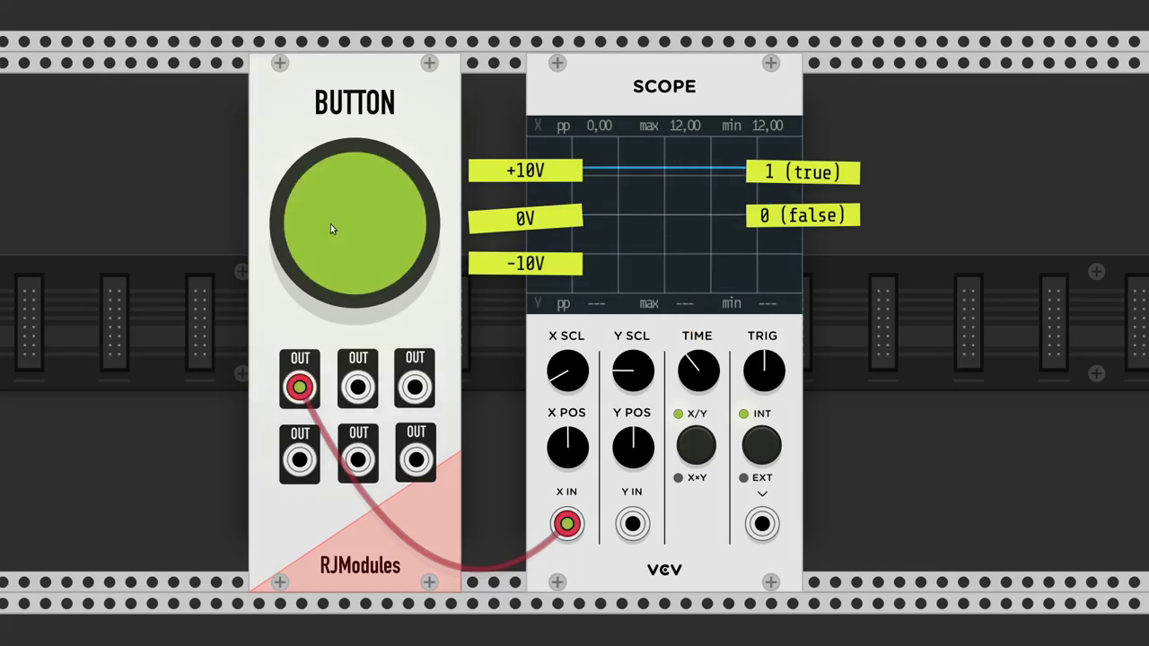
Step: Switch the button back to 0V and place the DO-120 module from the DO- search results
{"action": "left_click", "coordinate": [330, 229]}
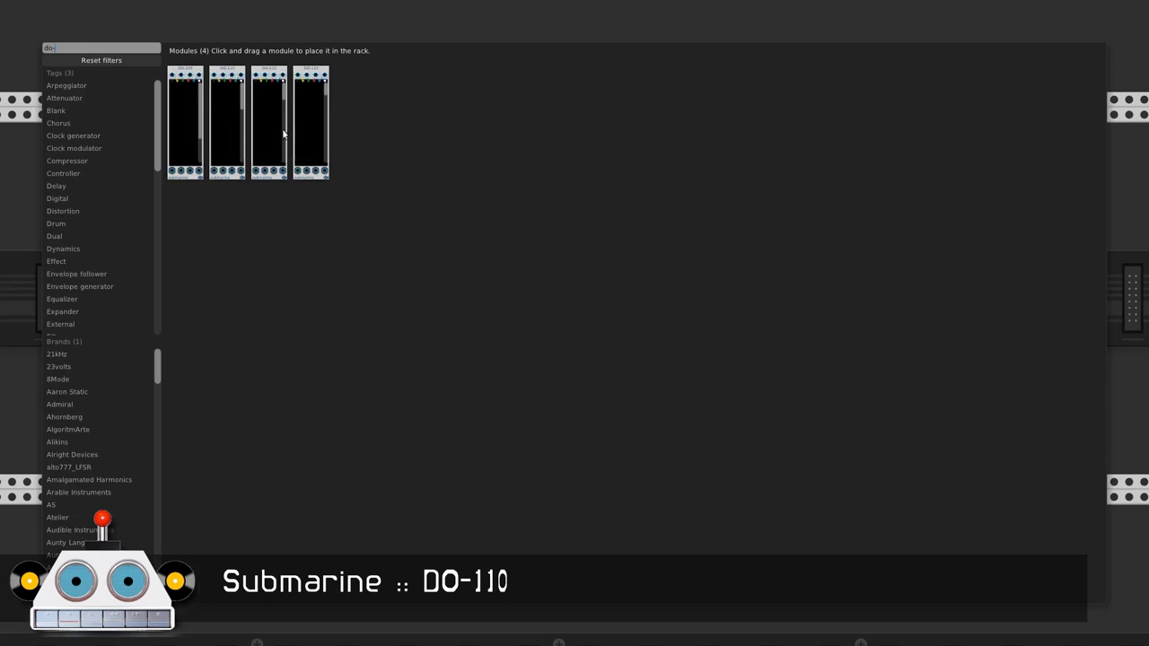
{"action": "left_click", "coordinate": [312, 129]}
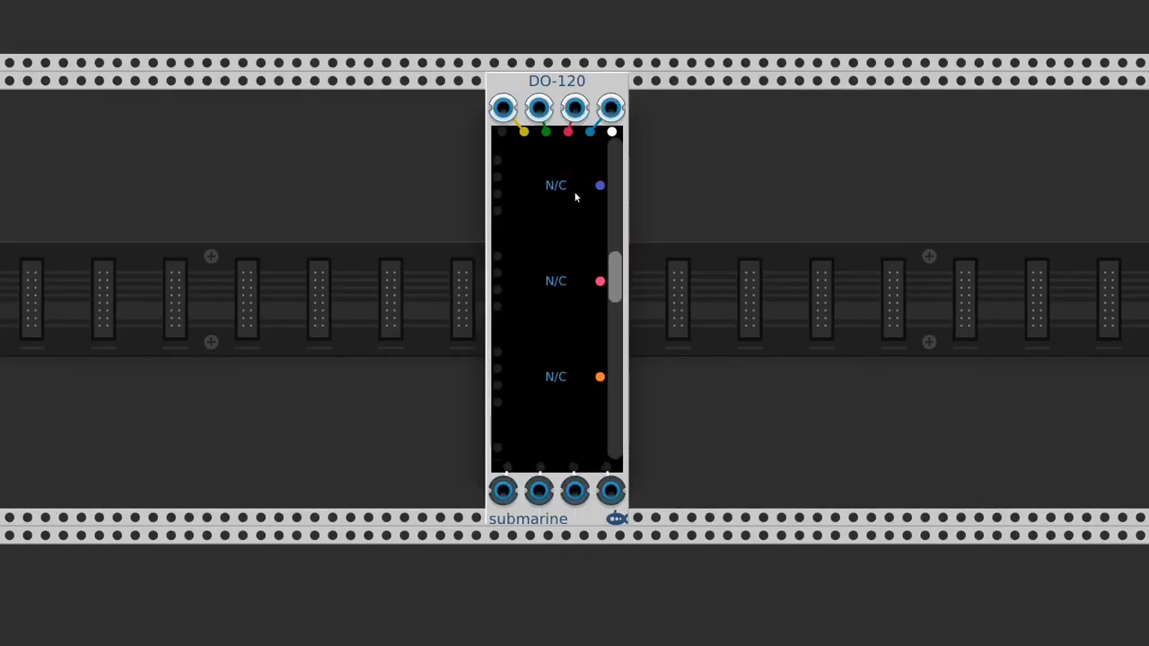
{"action": "scroll", "coordinate": [575, 197], "scroll_direction": "down", "scroll_amount": 5}
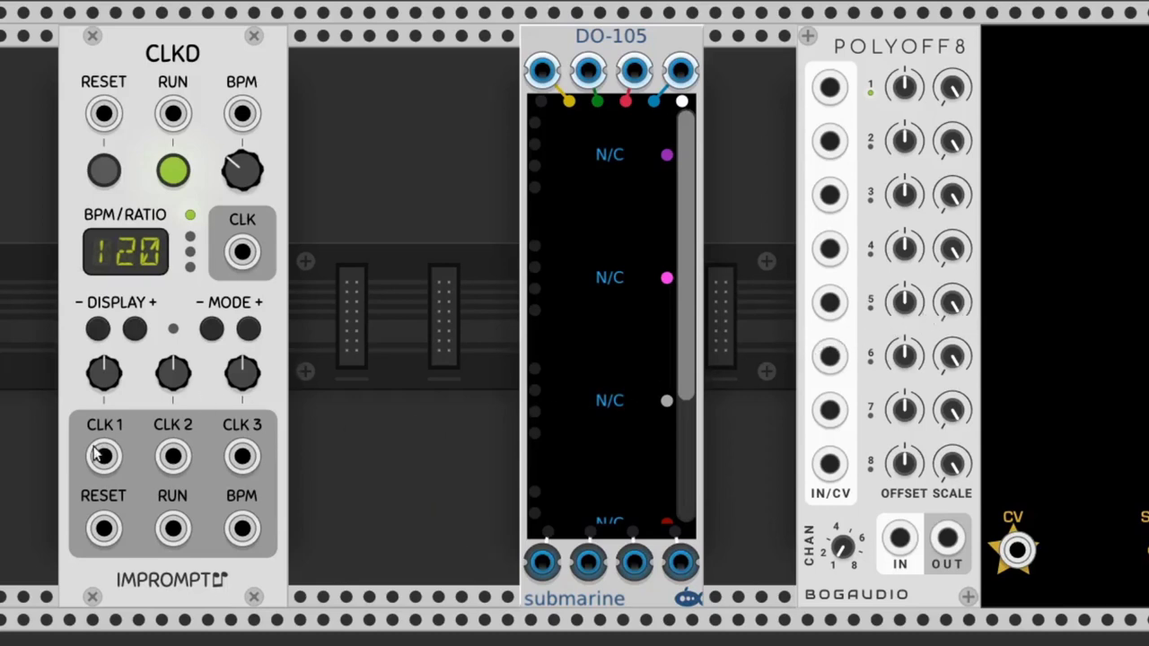
Step: Patch CLK 1 into DO-105, wire input lines to the top slot, and route a buffer gate to output 1
{"action": "left_click_drag", "start_coordinate": [99, 456], "coordinate": [542, 70]}
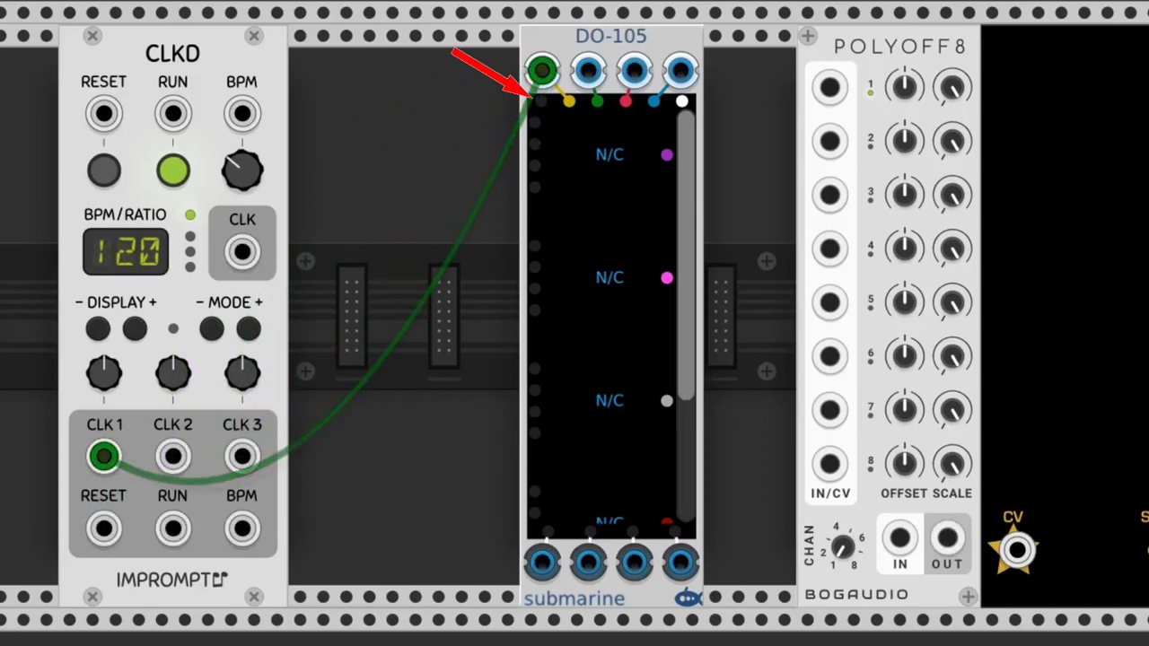
{"action": "left_click_drag", "start_coordinate": [569, 100], "coordinate": [535, 123]}
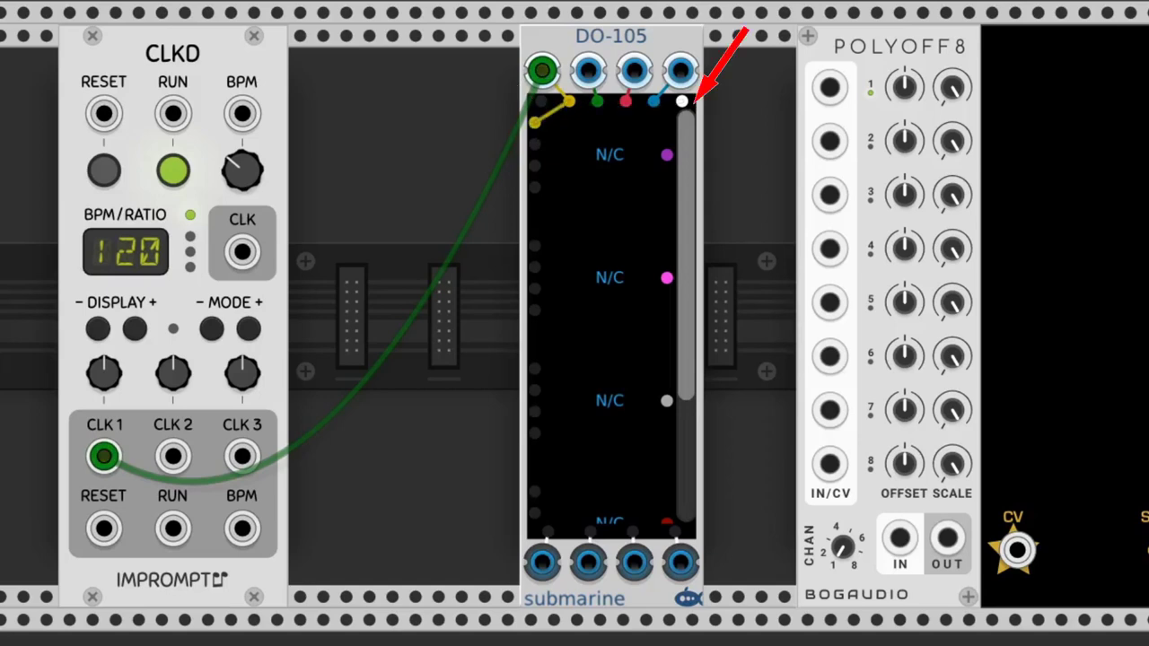
{"action": "left_click_drag", "start_coordinate": [598, 100], "coordinate": [536, 122]}
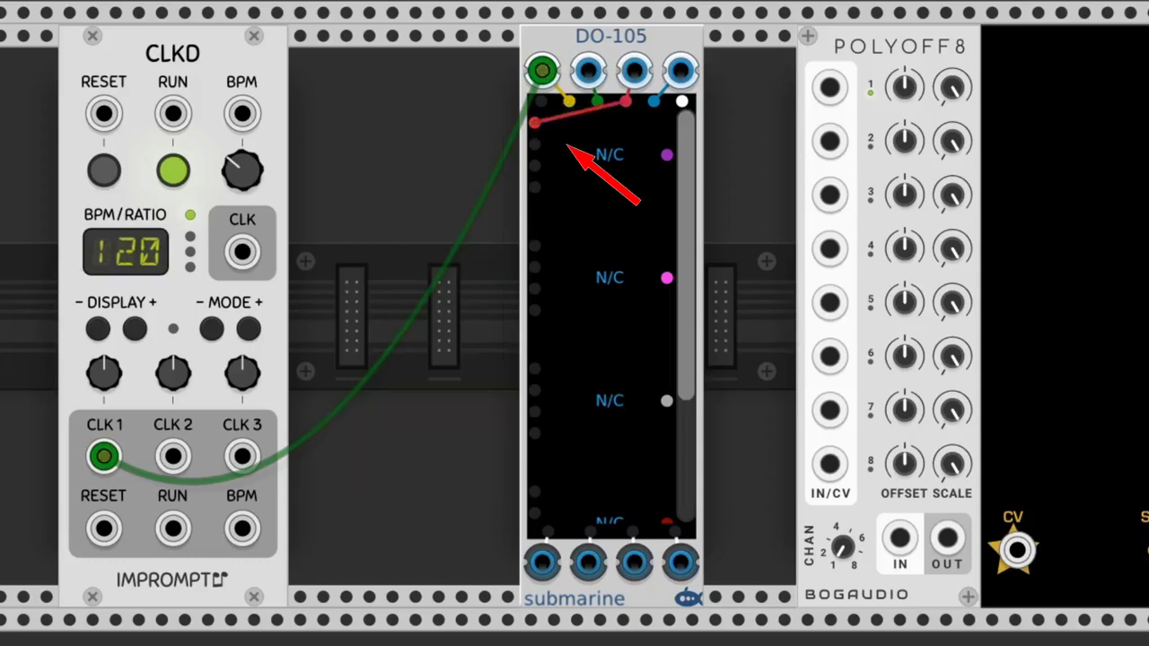
{"action": "left_click_drag", "start_coordinate": [682, 102], "coordinate": [535, 123]}
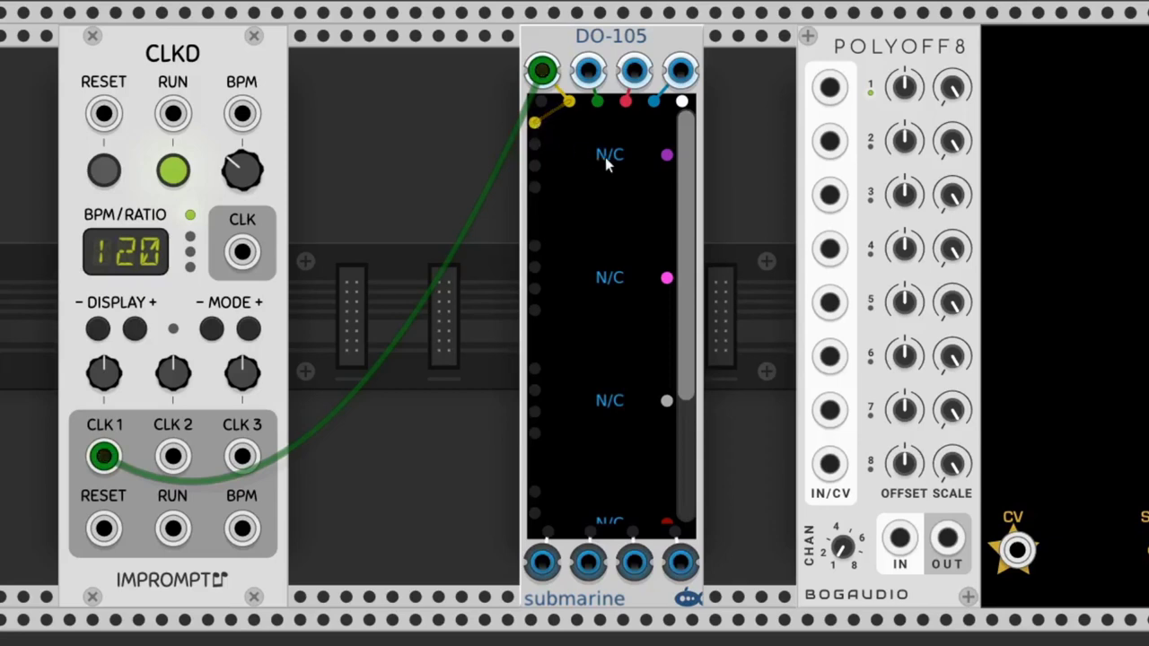
{"action": "left_click", "coordinate": [660, 157]}
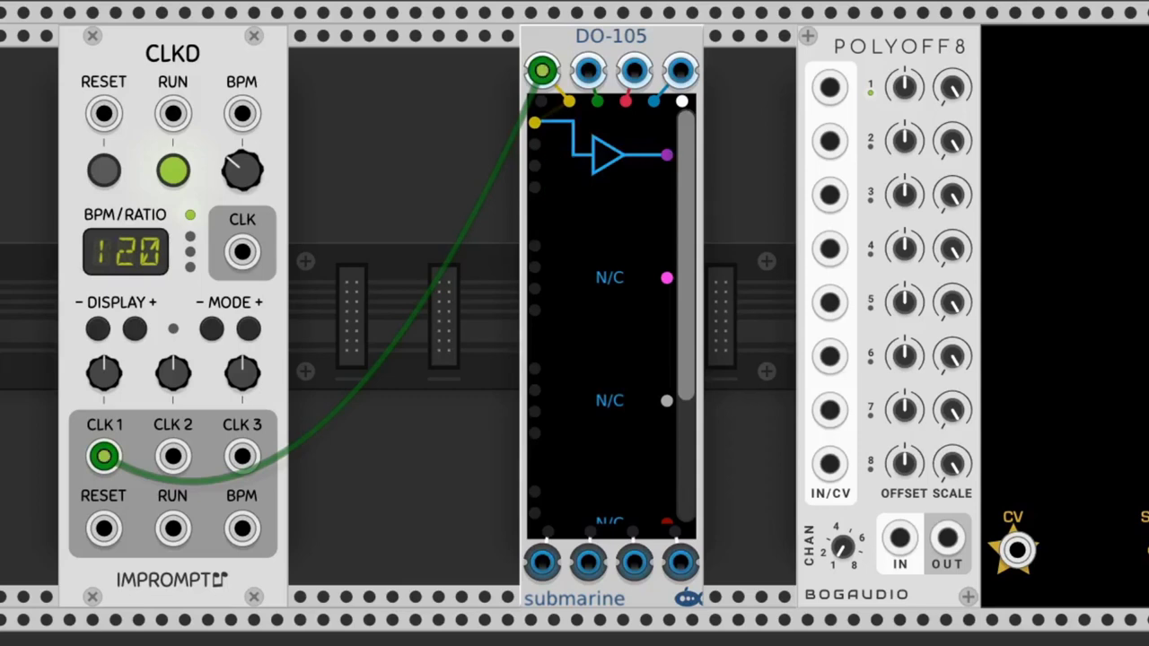
{"action": "left_click_drag", "start_coordinate": [548, 533], "coordinate": [666, 155]}
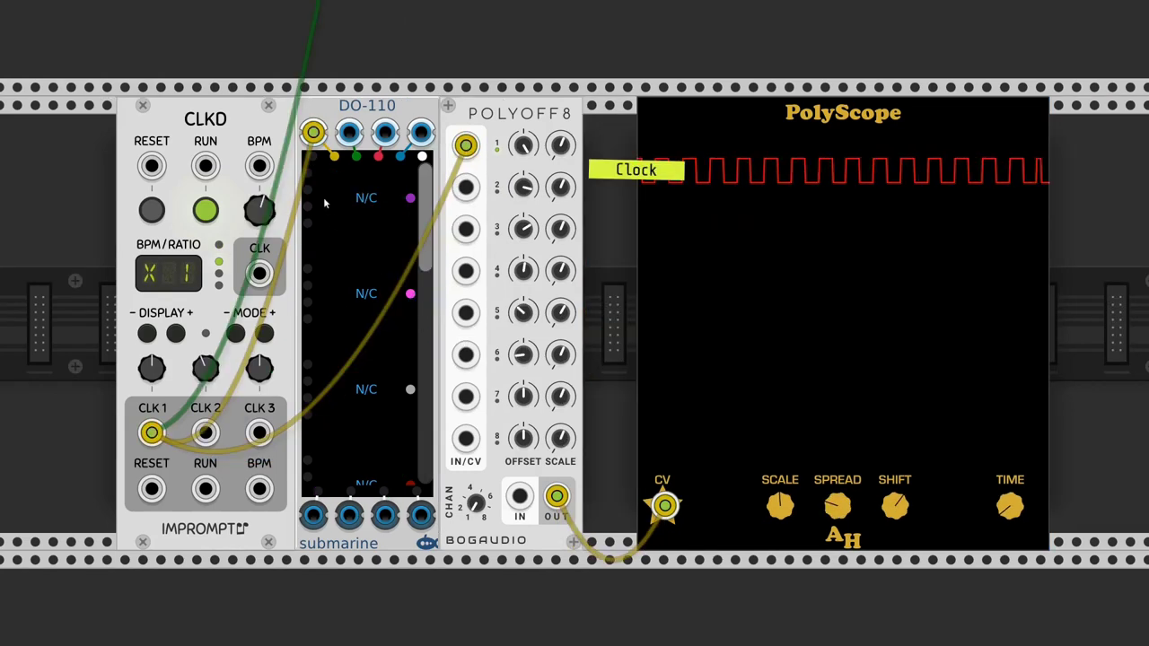
Step: Feed DO-110's first input into the top slot and send output 1 to POLYOFF8 input 2
{"action": "left_click_drag", "start_coordinate": [334, 156], "coordinate": [307, 171]}
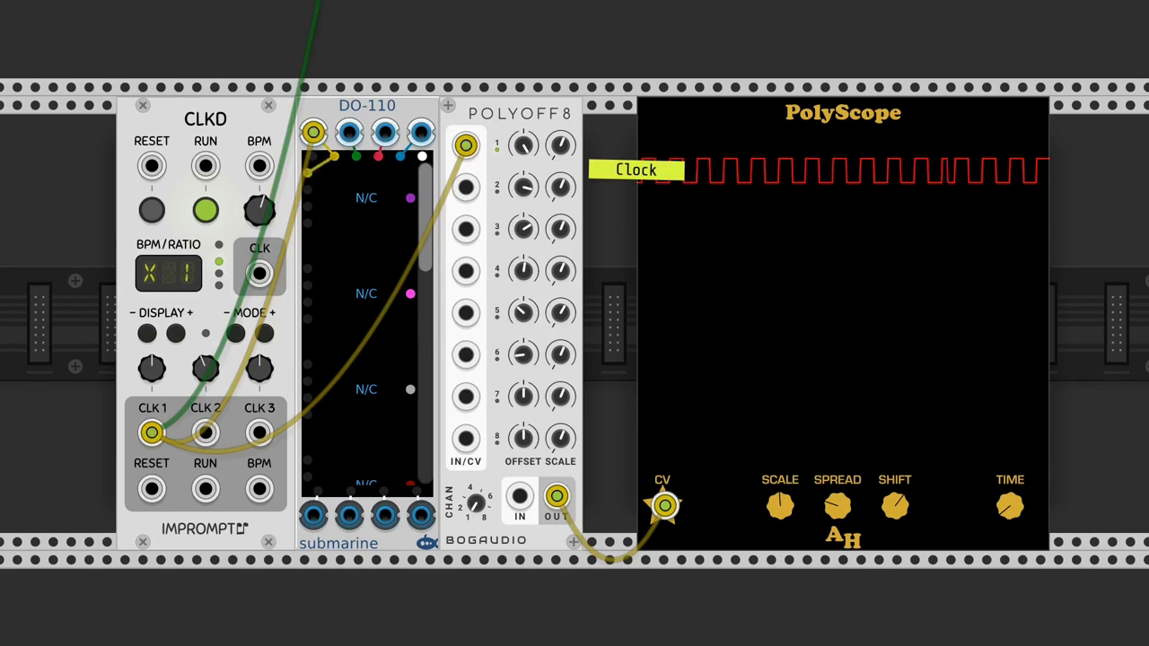
{"action": "scroll", "coordinate": [367, 197], "scroll_direction": "down", "scroll_amount": 3}
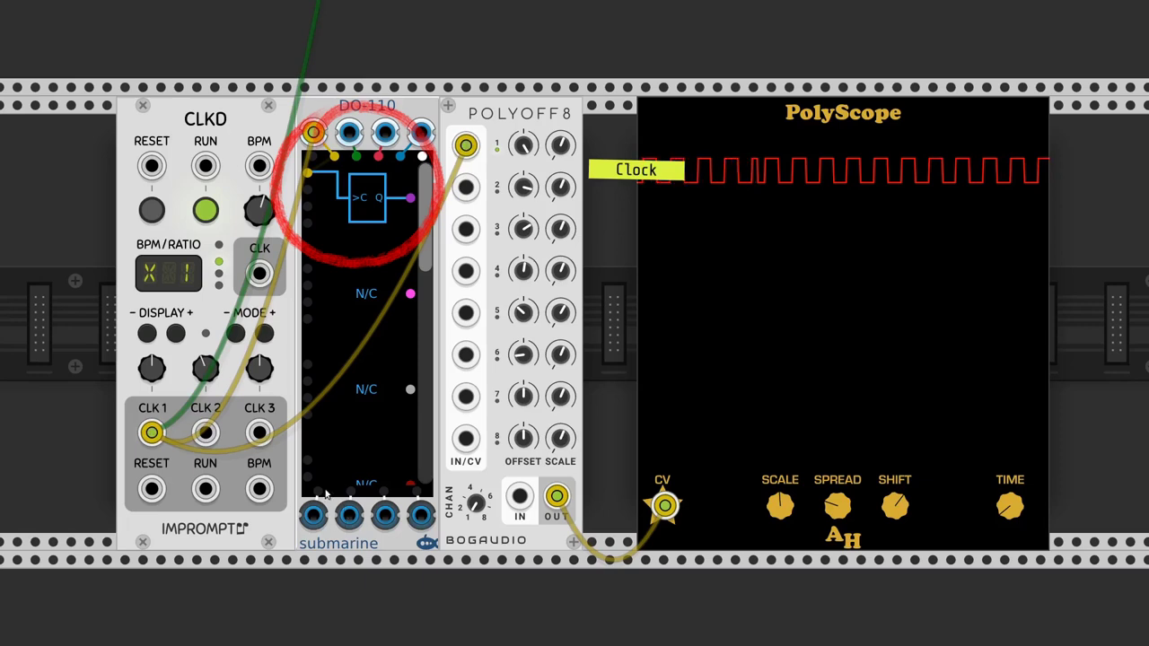
{"action": "left_click_drag", "start_coordinate": [312, 515], "coordinate": [466, 187]}
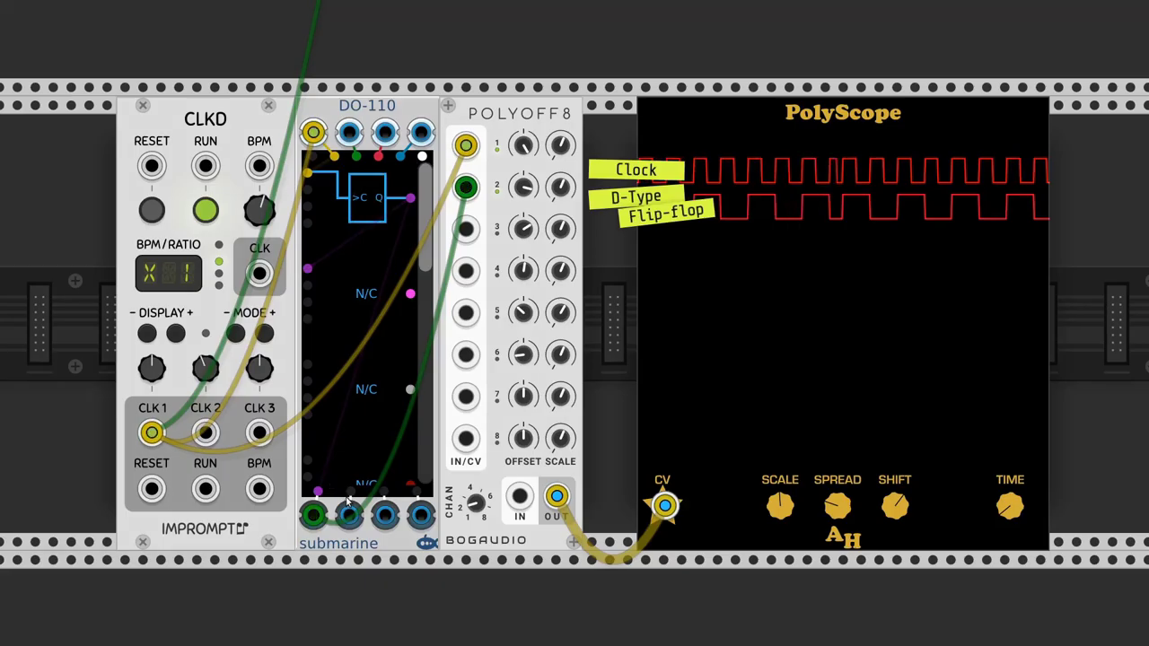
Step: Chain the first flip-flop's Q into the second and link the lower slots to output jacks
{"action": "left_click_drag", "start_coordinate": [351, 492], "coordinate": [410, 294]}
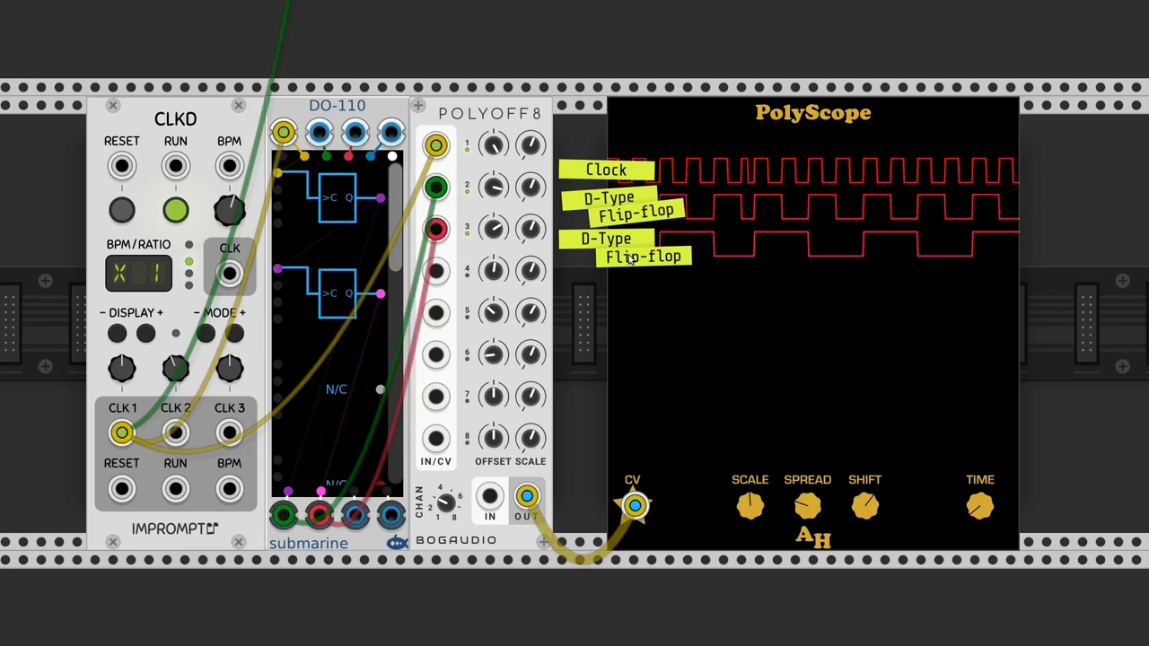
{"action": "left_click_drag", "start_coordinate": [381, 198], "coordinate": [277, 365]}
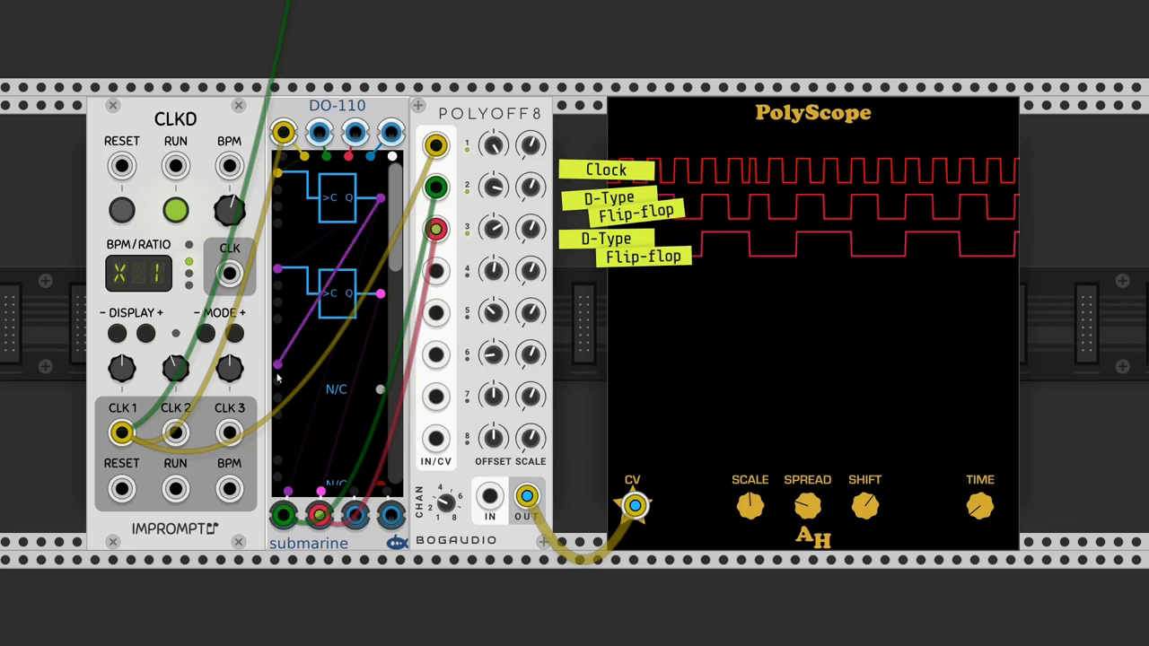
{"action": "left_click_drag", "start_coordinate": [380, 389], "coordinate": [435, 396]}
Step: Scroll the next DO-110 N/C slot to an AND gate
{"action": "scroll", "coordinate": [336, 389], "scroll_direction": "down", "scroll_amount": 2}
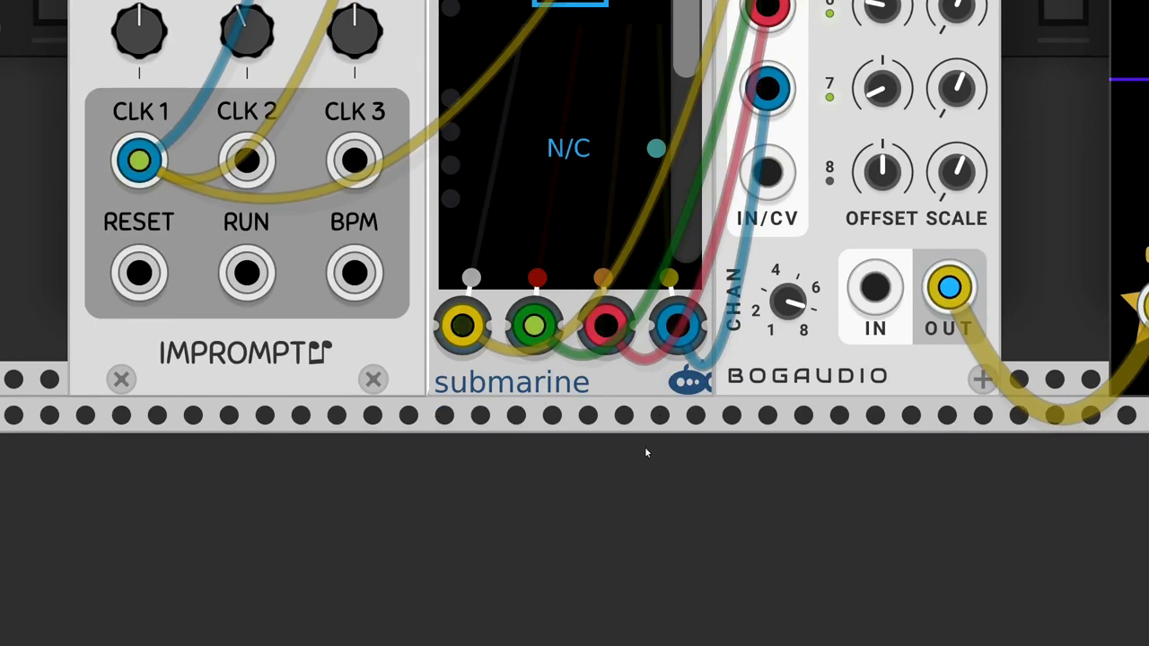
Step: Unplug the CLK3 cable and patch CLKD CLK 2 into the Merge module's second input
{"action": "scroll", "coordinate": [645, 447], "scroll_direction": "down", "scroll_amount": 1}
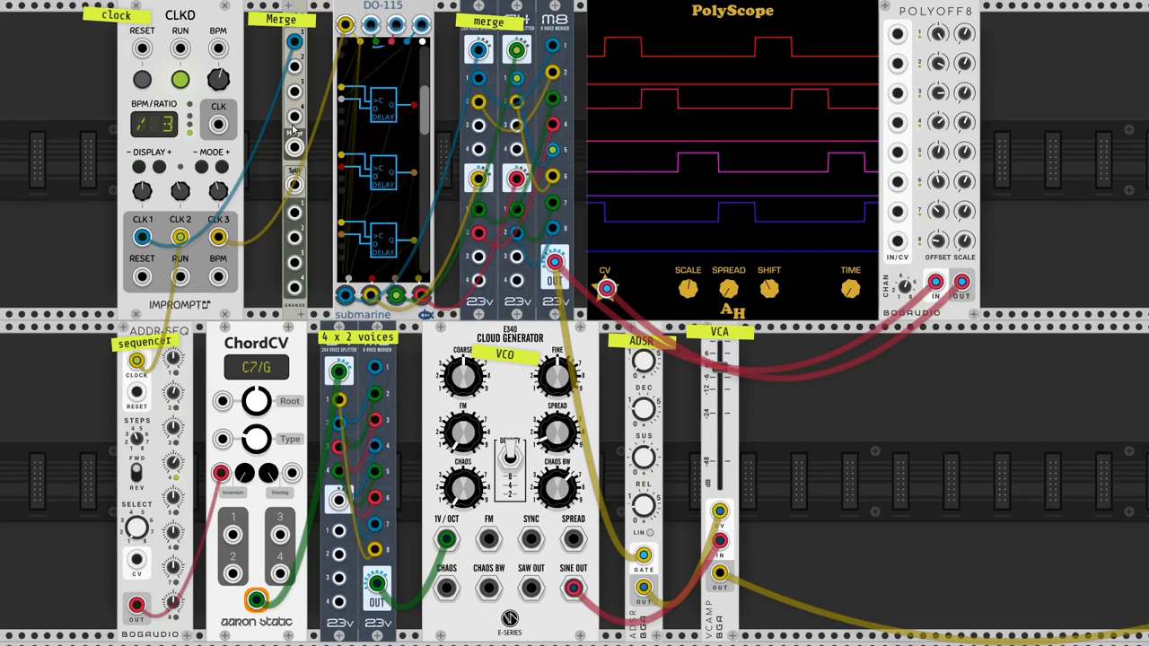
{"action": "left_click_drag", "start_coordinate": [293, 129], "coordinate": [179, 237]}
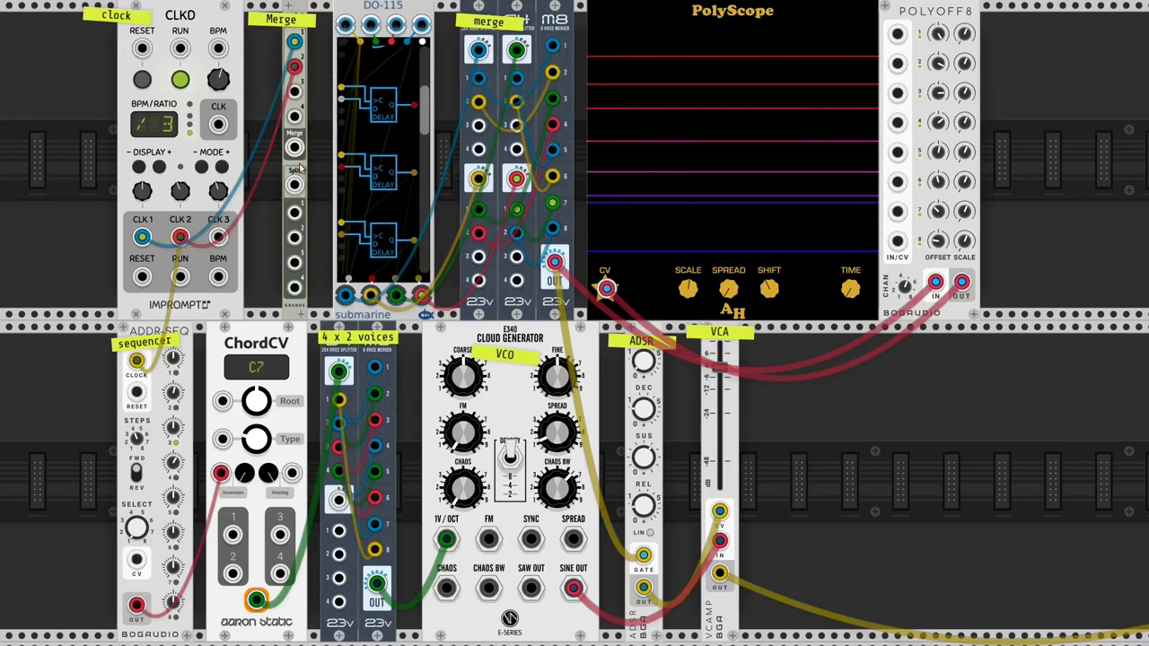
{"action": "left_click_drag", "start_coordinate": [294, 146], "coordinate": [347, 27]}
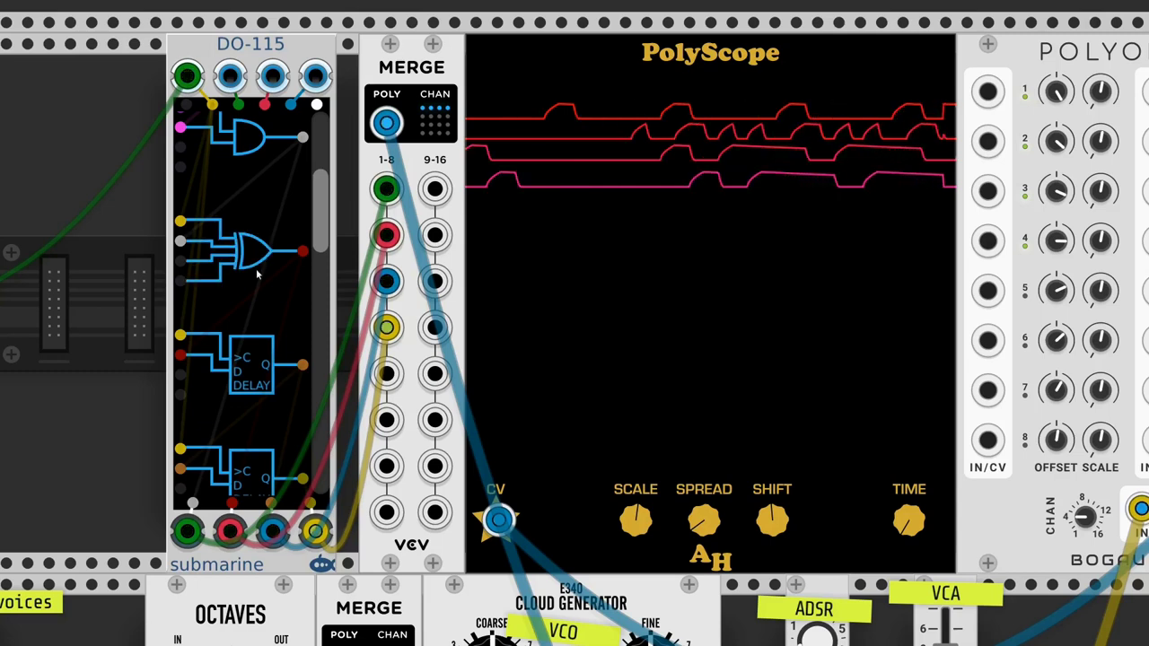
{"action": "scroll", "coordinate": [256, 268], "scroll_direction": "down", "scroll_amount": 2}
{"action": "scroll", "coordinate": [251, 314], "scroll_direction": "down", "scroll_amount": 2}
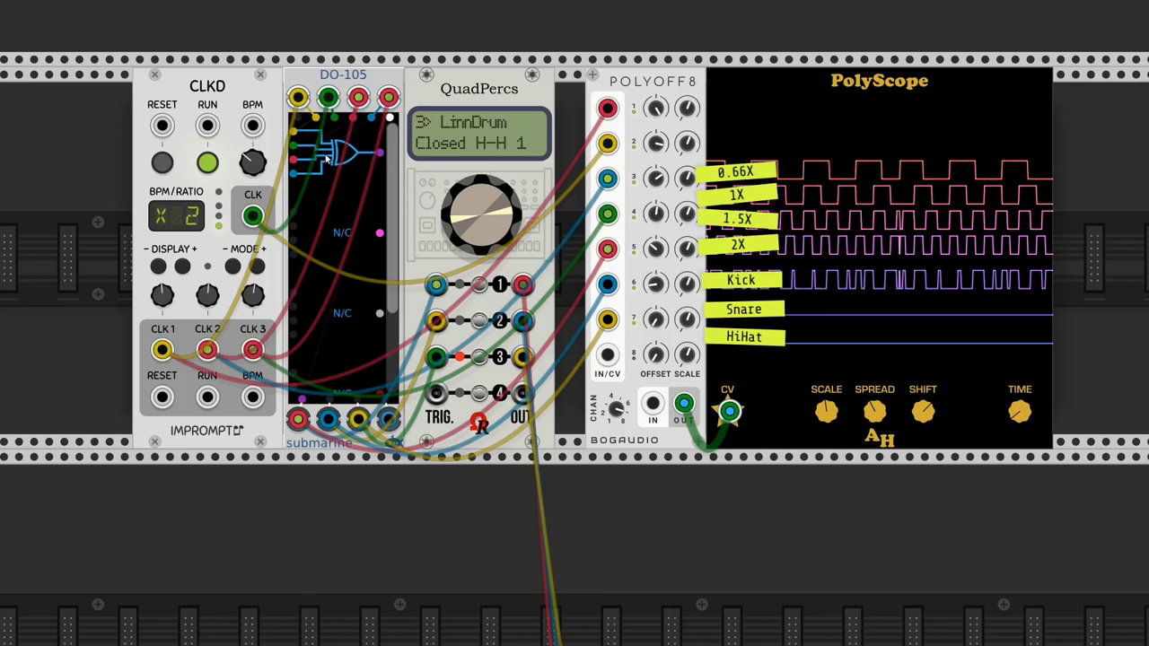
Step: Change DO-105's gate types, turning the third slot's flip-flop into an AND gate, to reshape the drums
{"action": "mouse_move", "coordinate": [326, 150]}
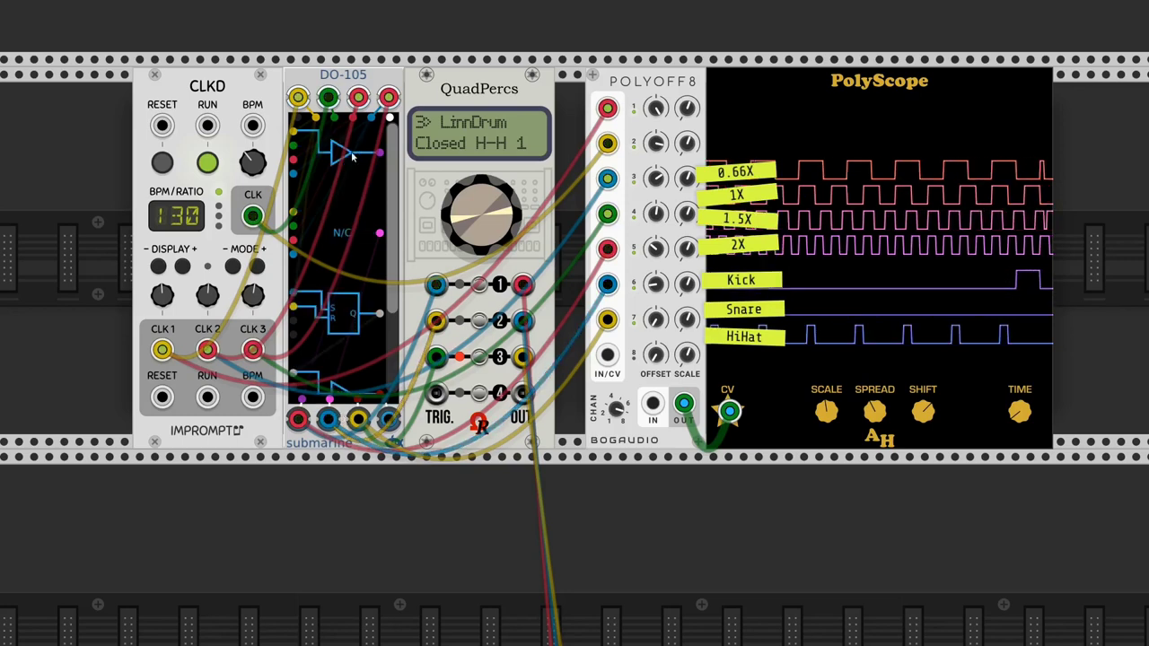
{"action": "left_click", "coordinate": [348, 236]}
{"action": "left_click", "coordinate": [342, 157]}
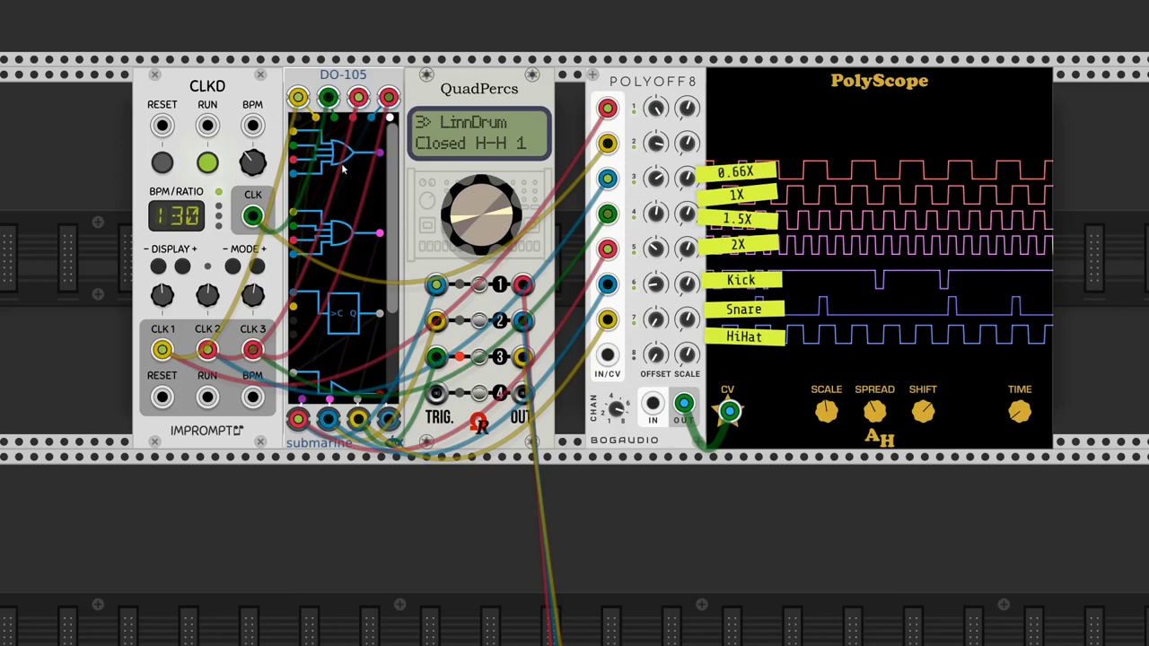
{"action": "left_click", "coordinate": [328, 323]}
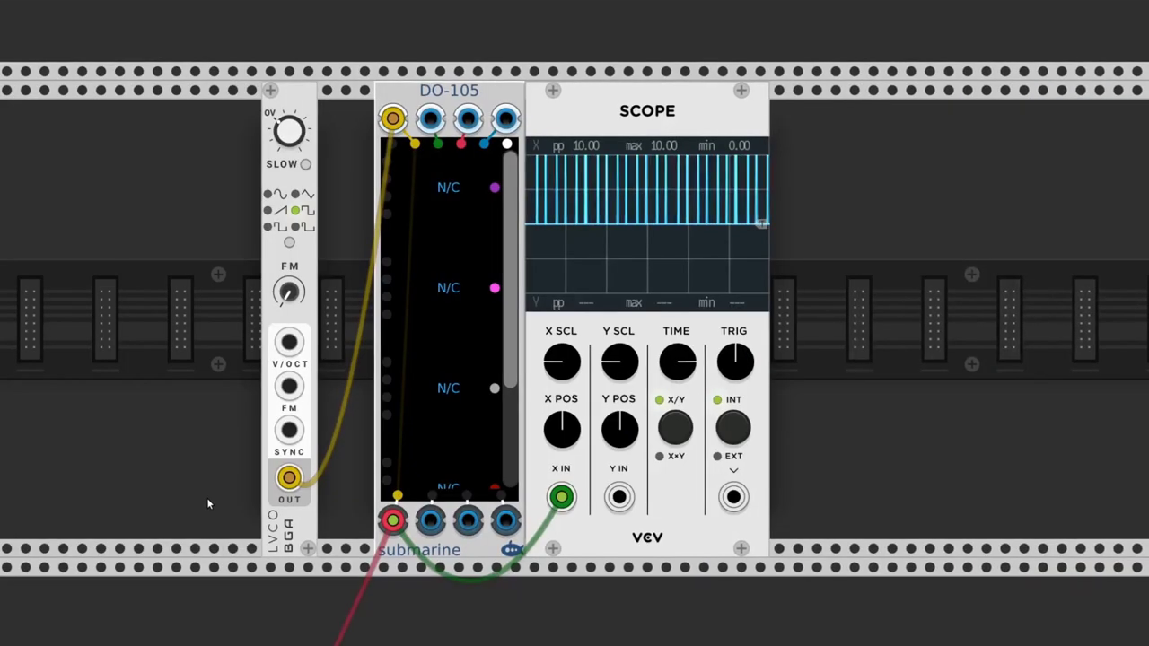
Step: Set DO-105's Digital Voltage Range to -5V - 5V from its context menu
{"action": "right_click", "coordinate": [449, 513]}
{"action": "mouse_move", "coordinate": [449, 530]}
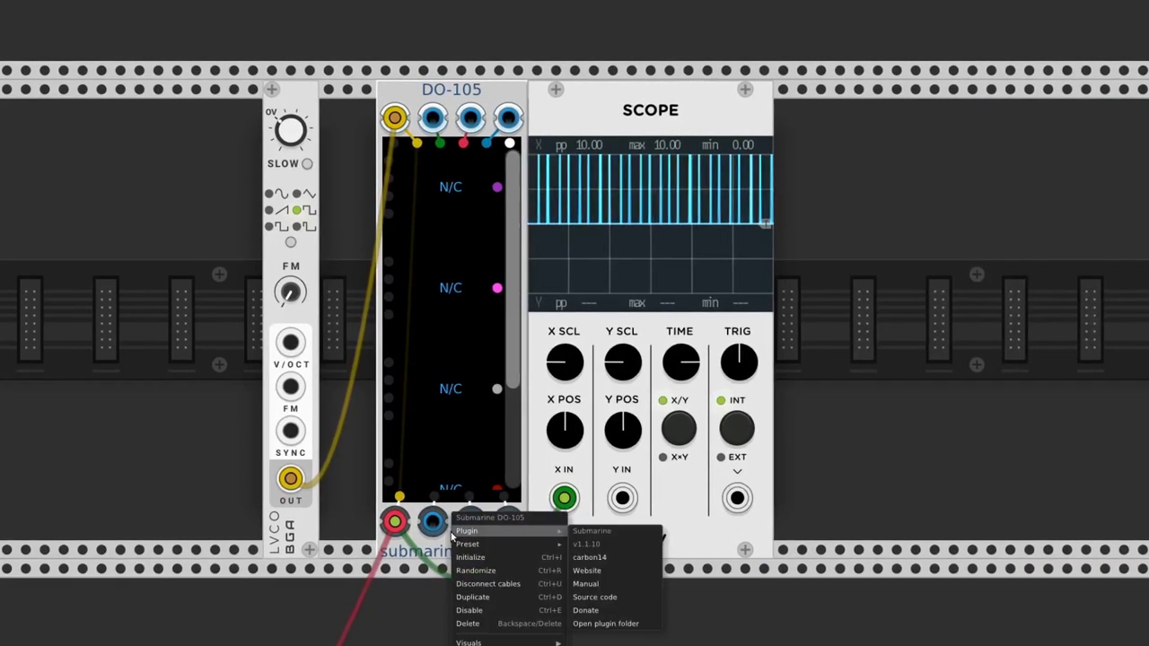
{"action": "mouse_move", "coordinate": [556, 645]}
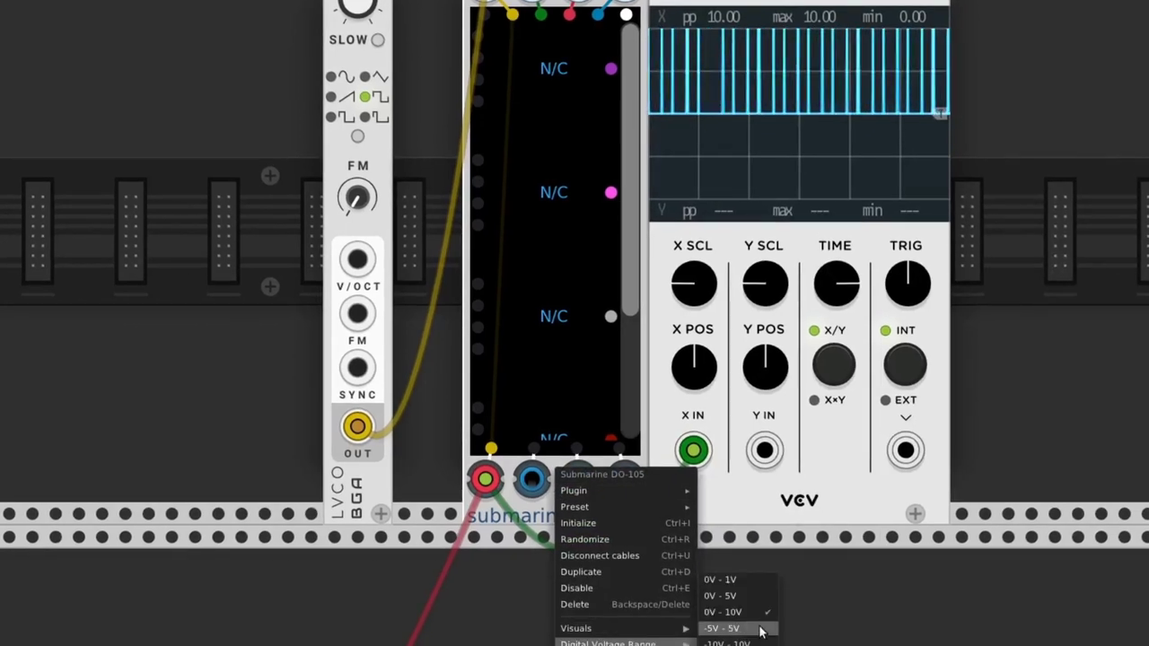
{"action": "left_click", "coordinate": [761, 630]}
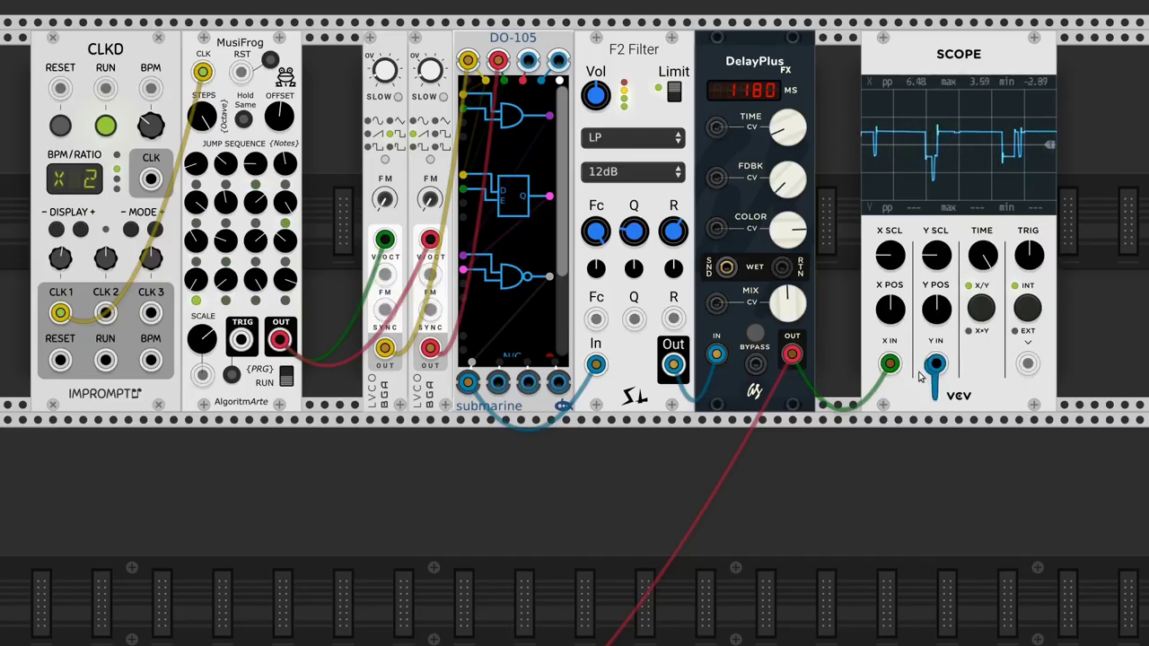
Step: Patch a DO-105 output into the Scope's Y IN, lengthen its time base, and adjust DelayPlus feedback
{"action": "left_click_drag", "start_coordinate": [499, 383], "coordinate": [935, 363]}
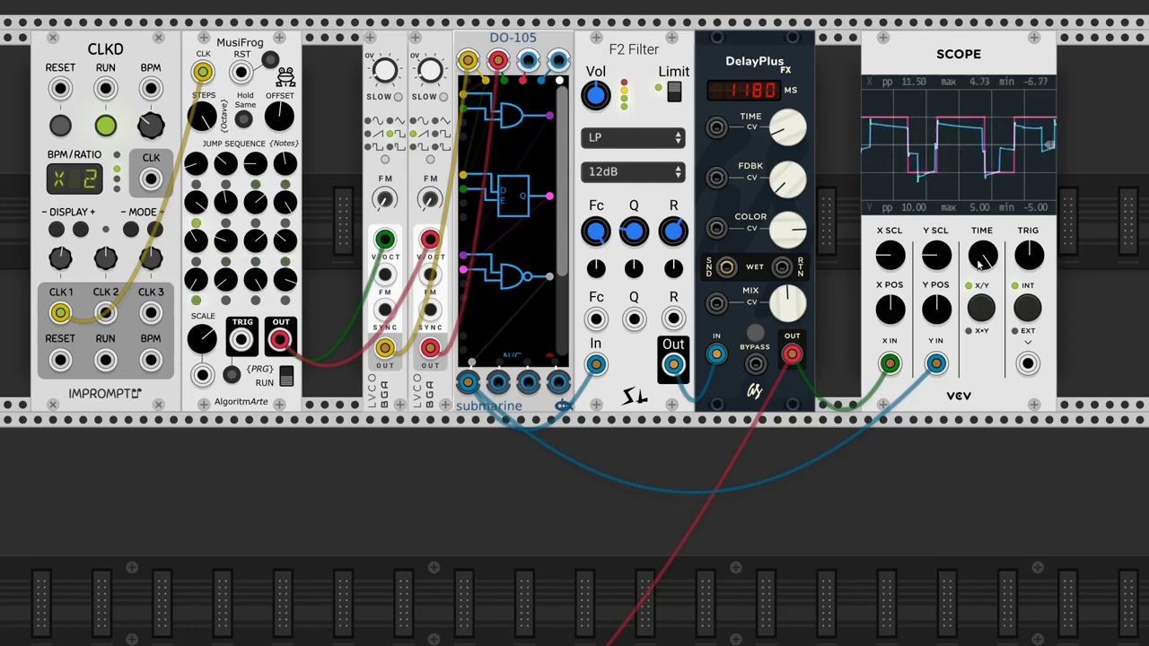
{"action": "left_click_drag", "start_coordinate": [980, 258], "coordinate": [980, 242]}
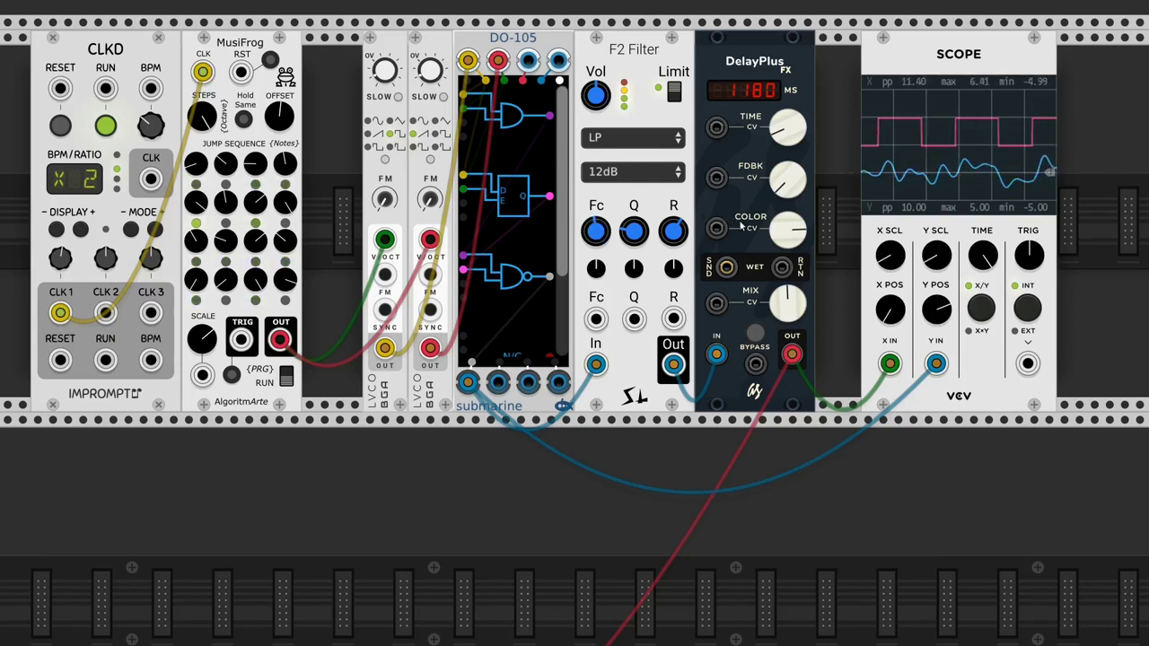
{"action": "left_click_drag", "start_coordinate": [787, 180], "coordinate": [787, 175]}
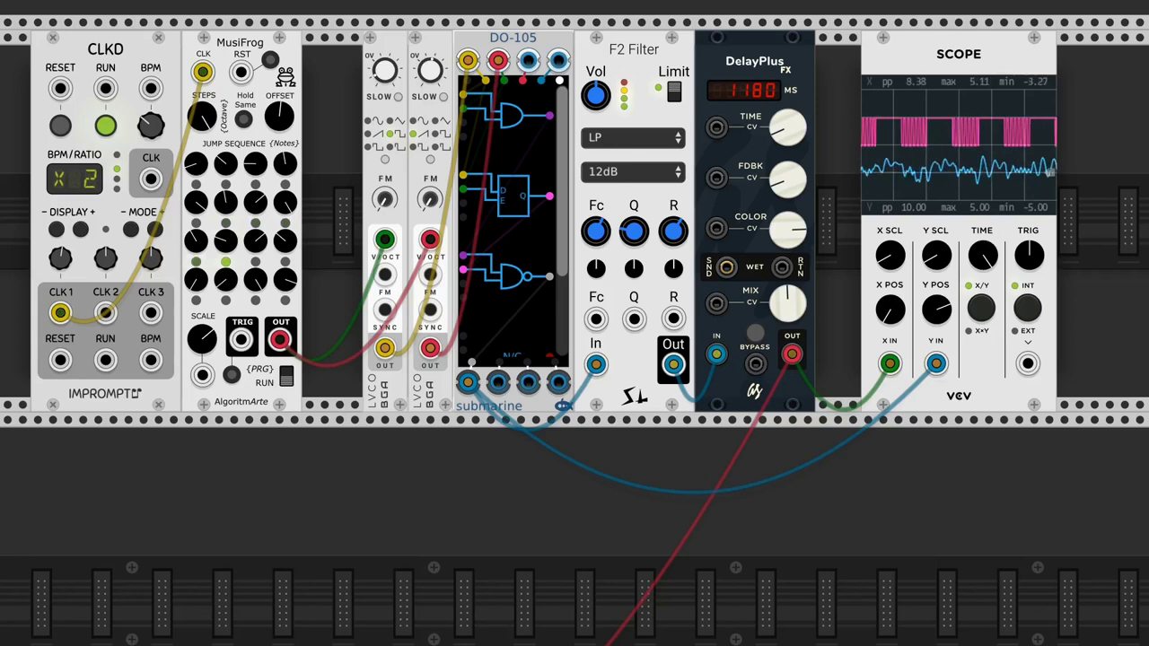